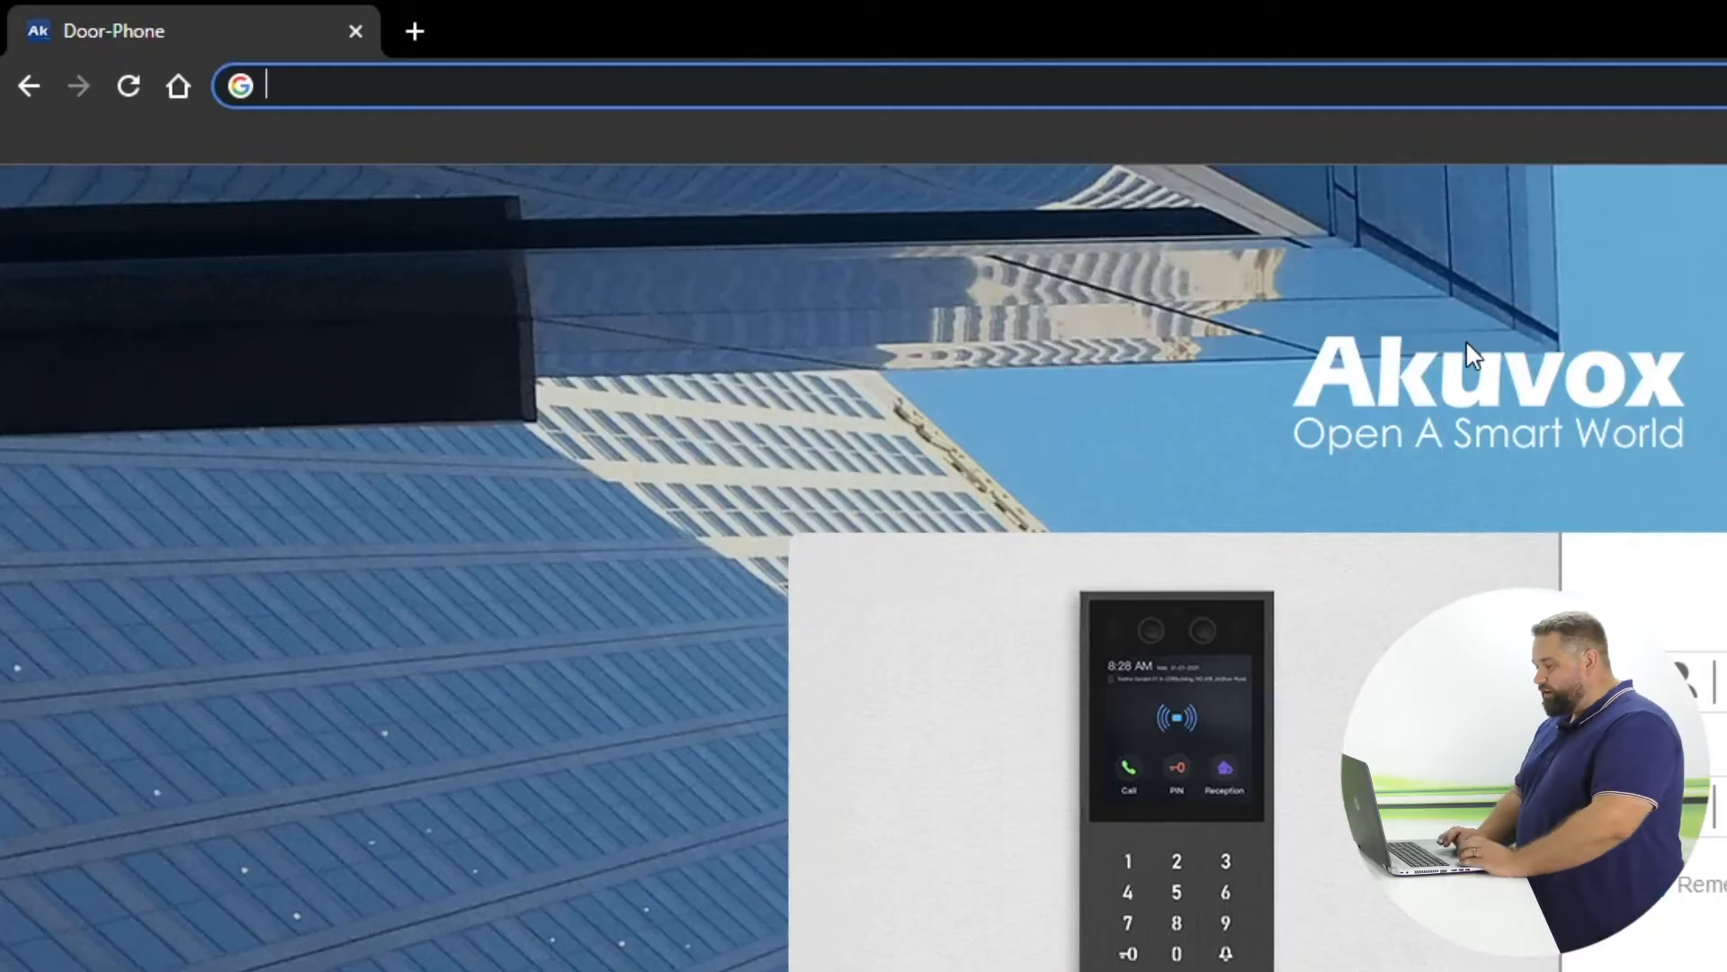
text(http://192.168.20.200/#/)
- Load the device's login page and log in to the door phone
key(Return)
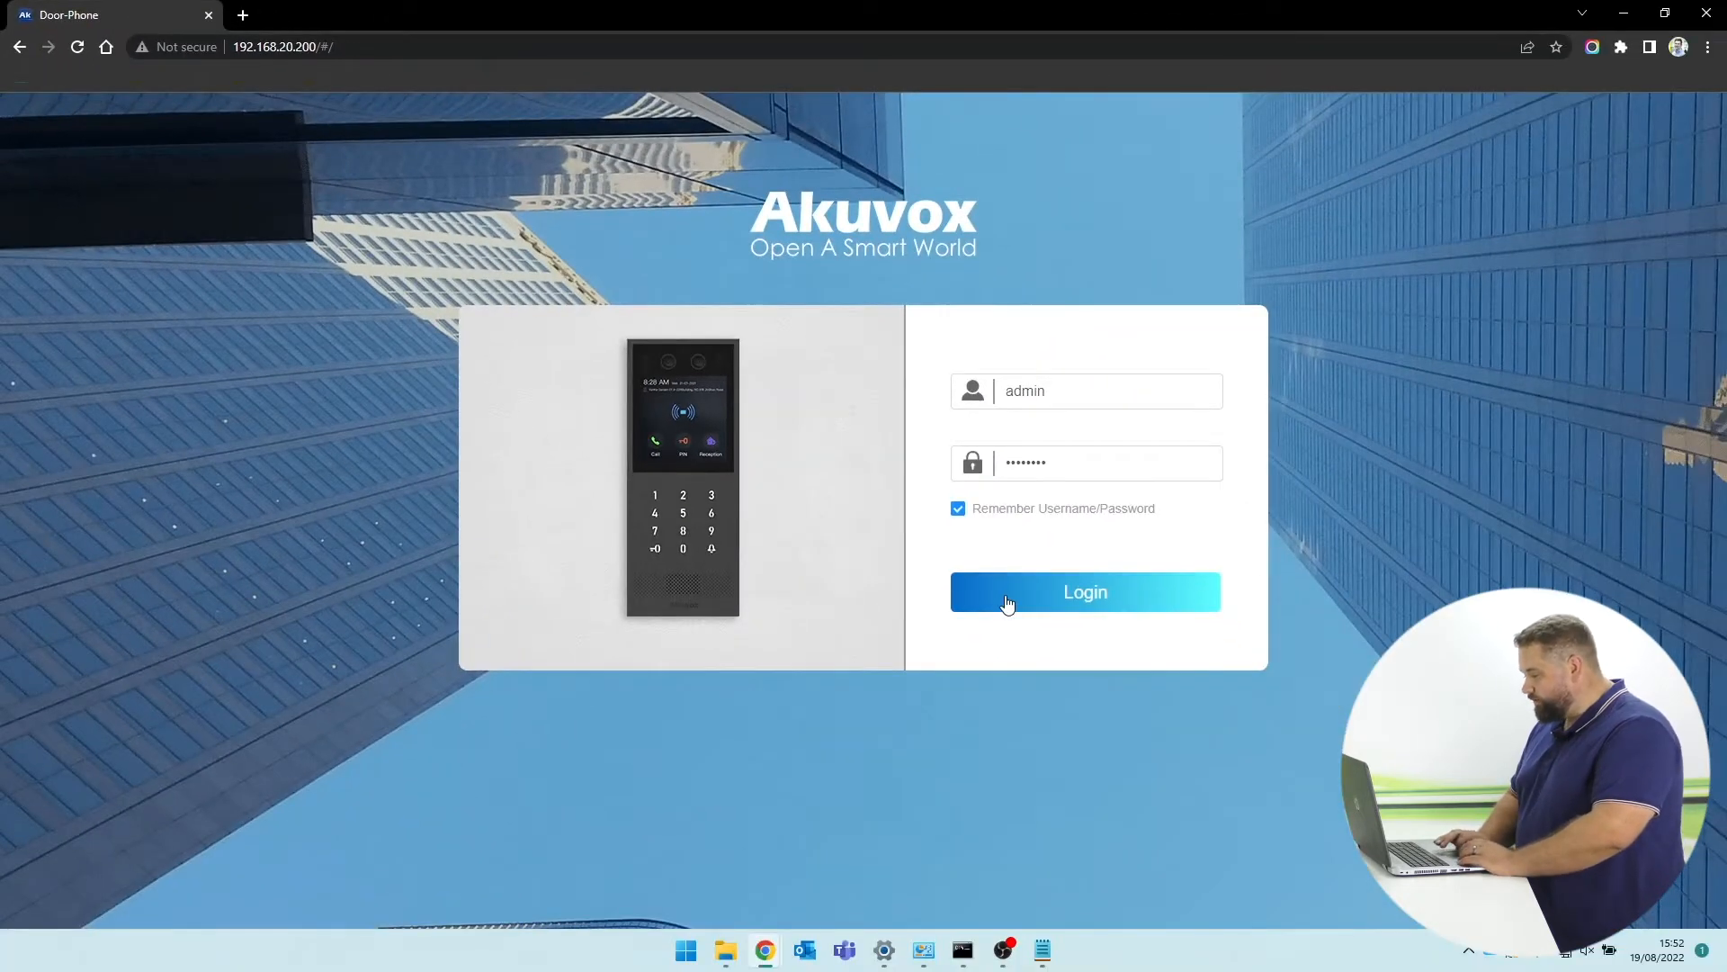
click(1008, 602)
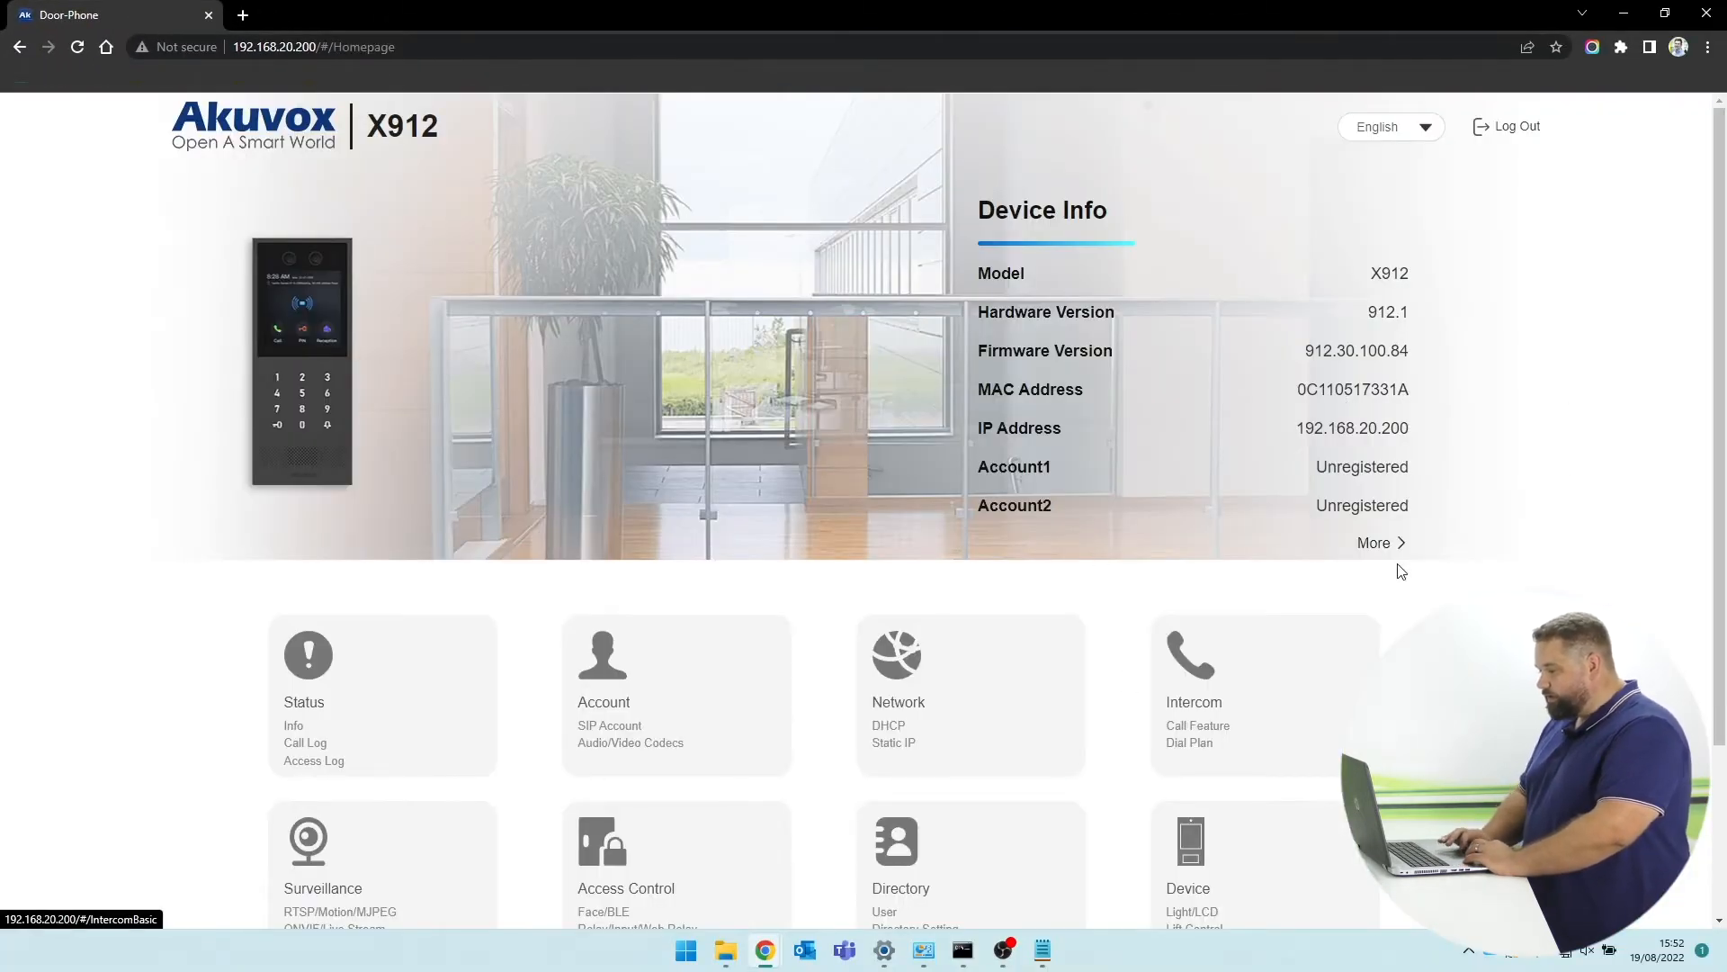
drag(1718, 401, 1718, 529)
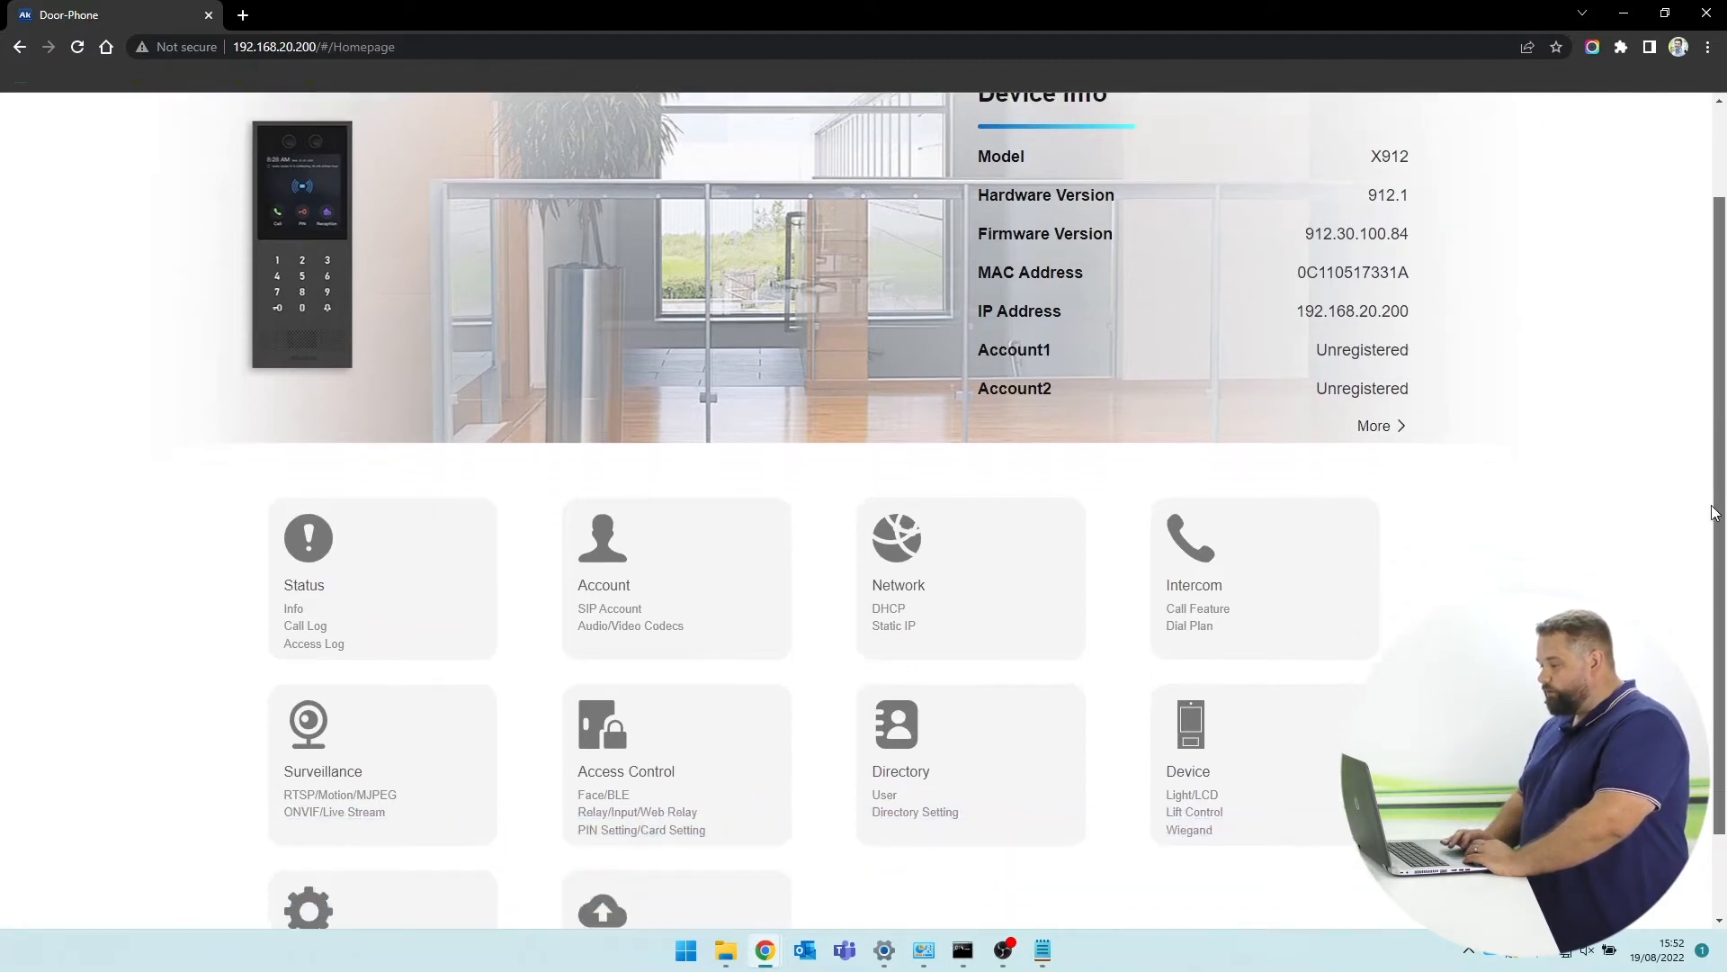
- Go to Access Control > Relay and view Relay A's DTMF Mode choices
click(675, 720)
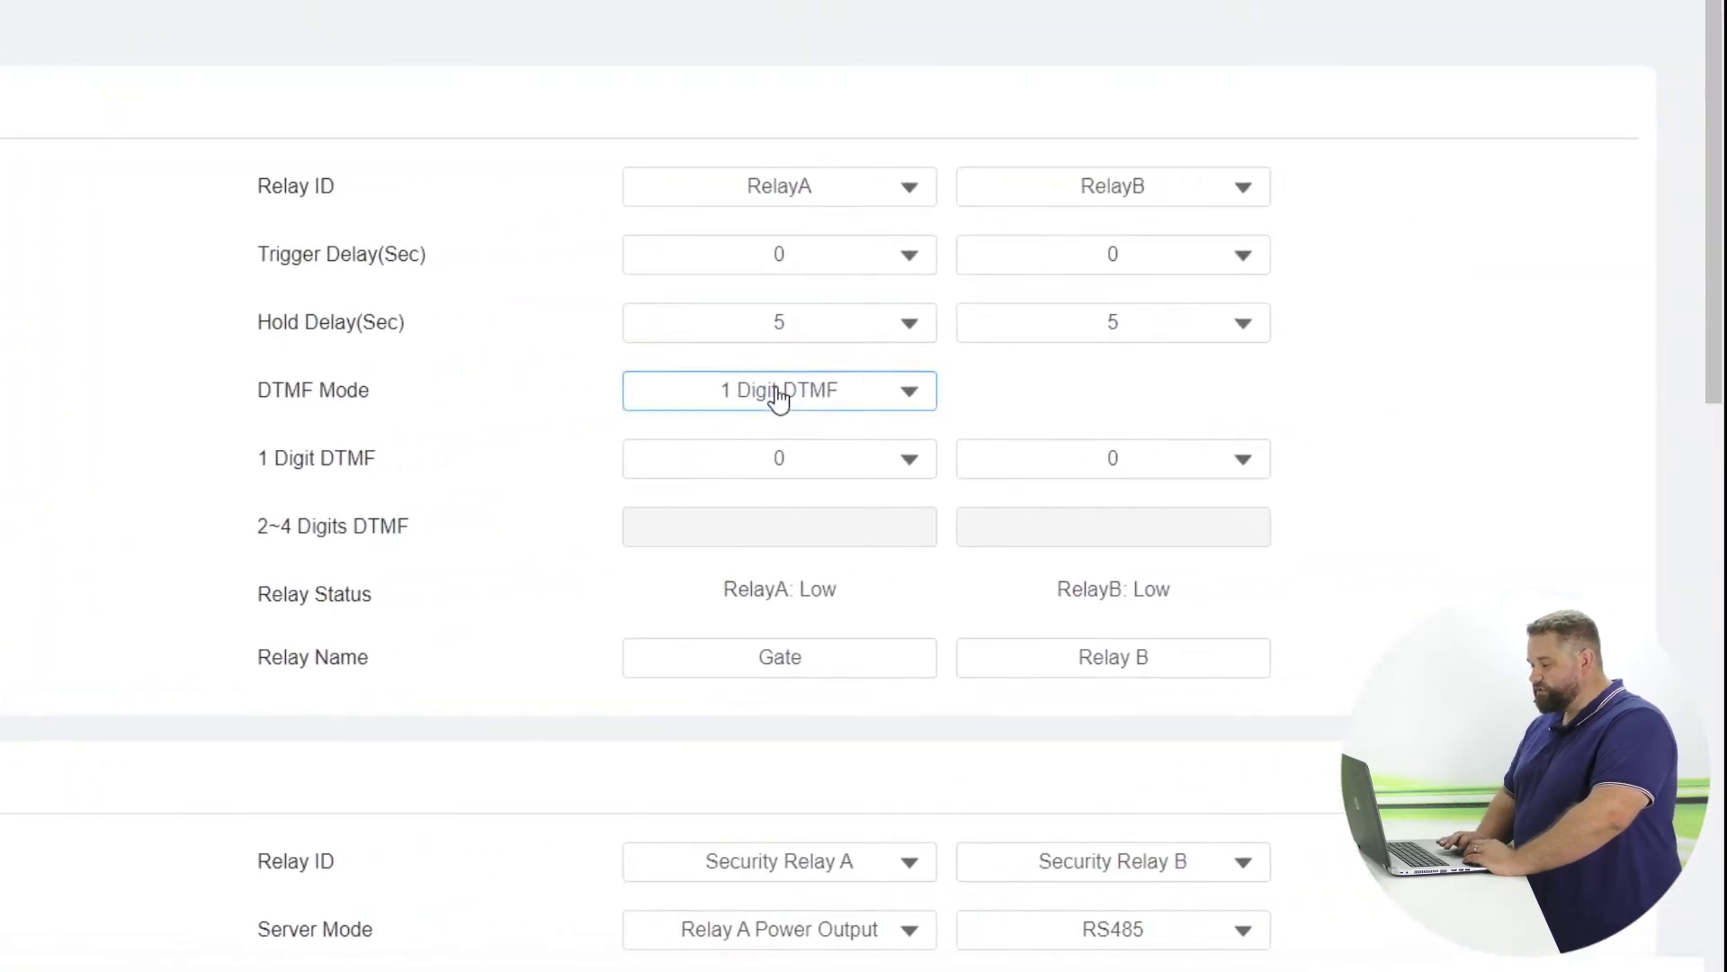
click(780, 389)
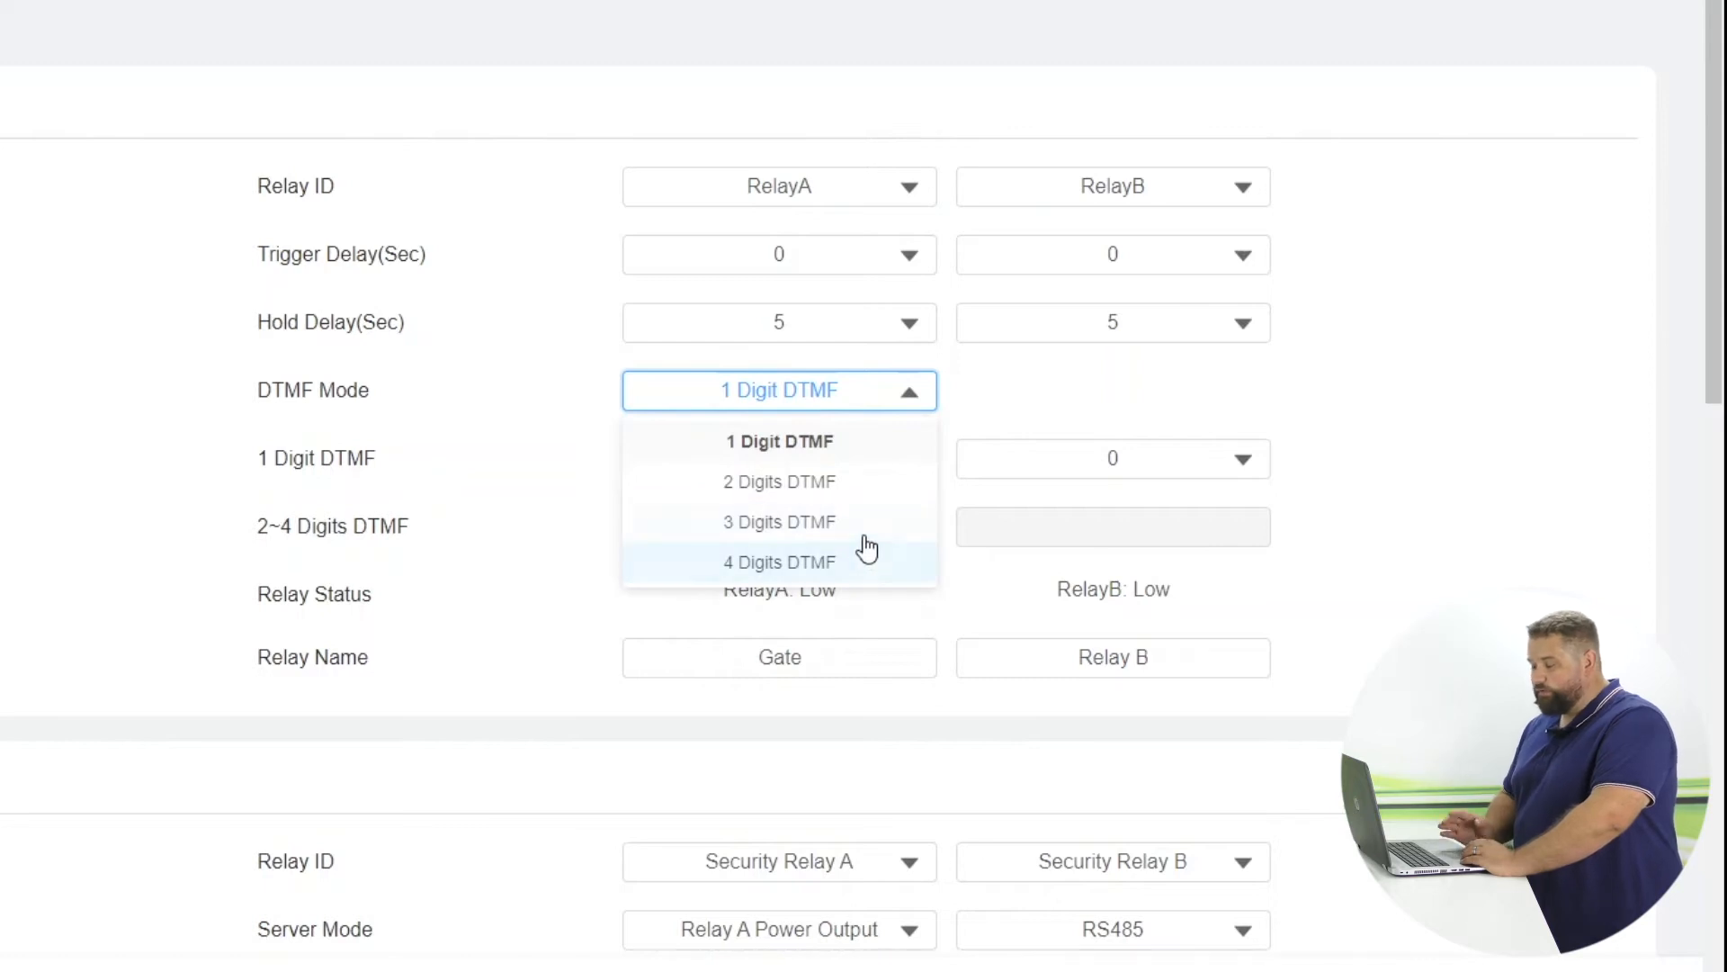
- Keep DTMF Mode at 1 Digit and set Relay A's 1 Digit DTMF code to #
click(975, 406)
click(907, 465)
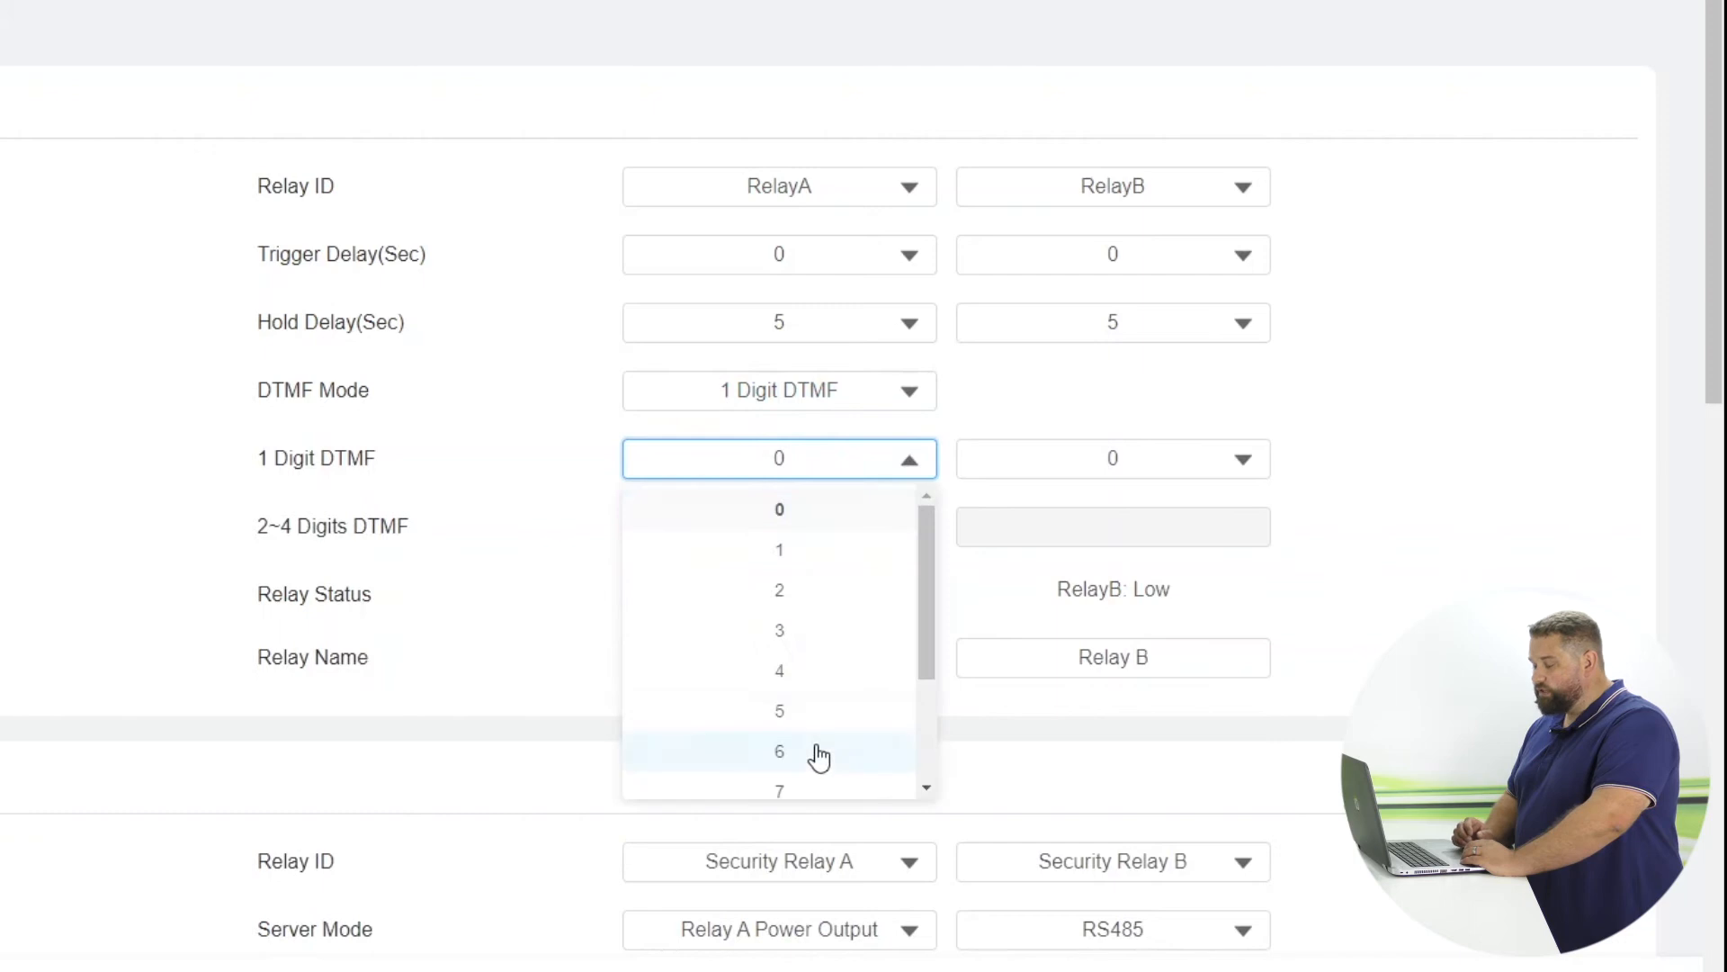
drag(925, 580, 920, 749)
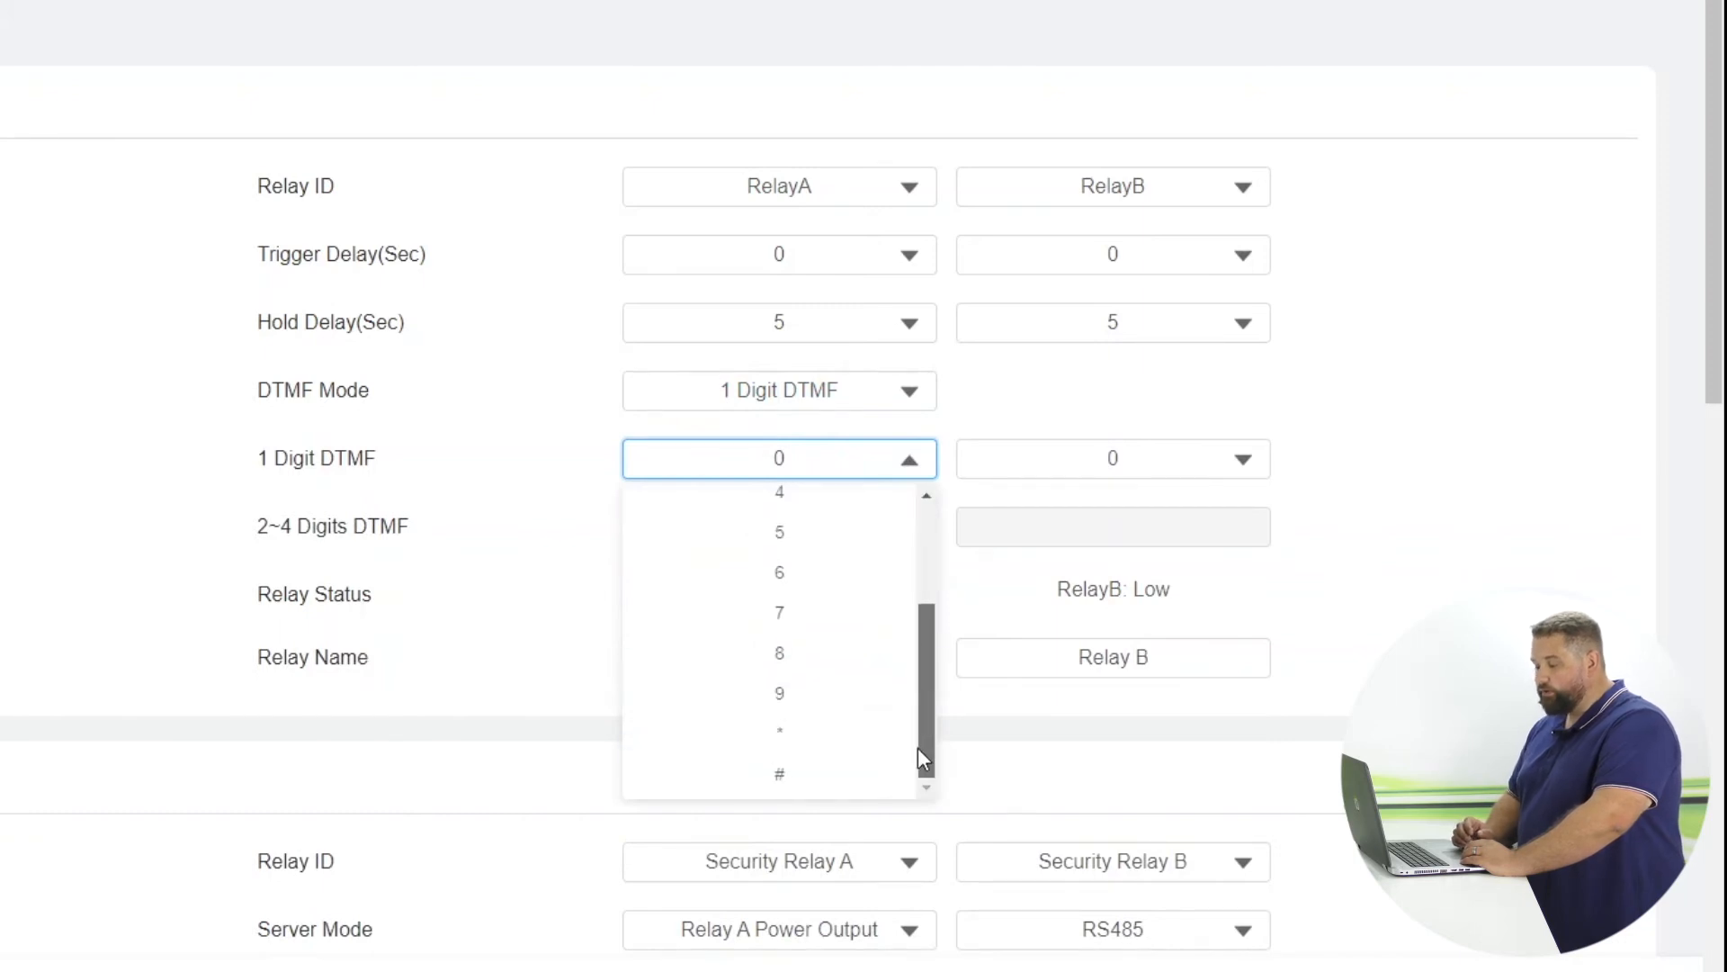
click(859, 771)
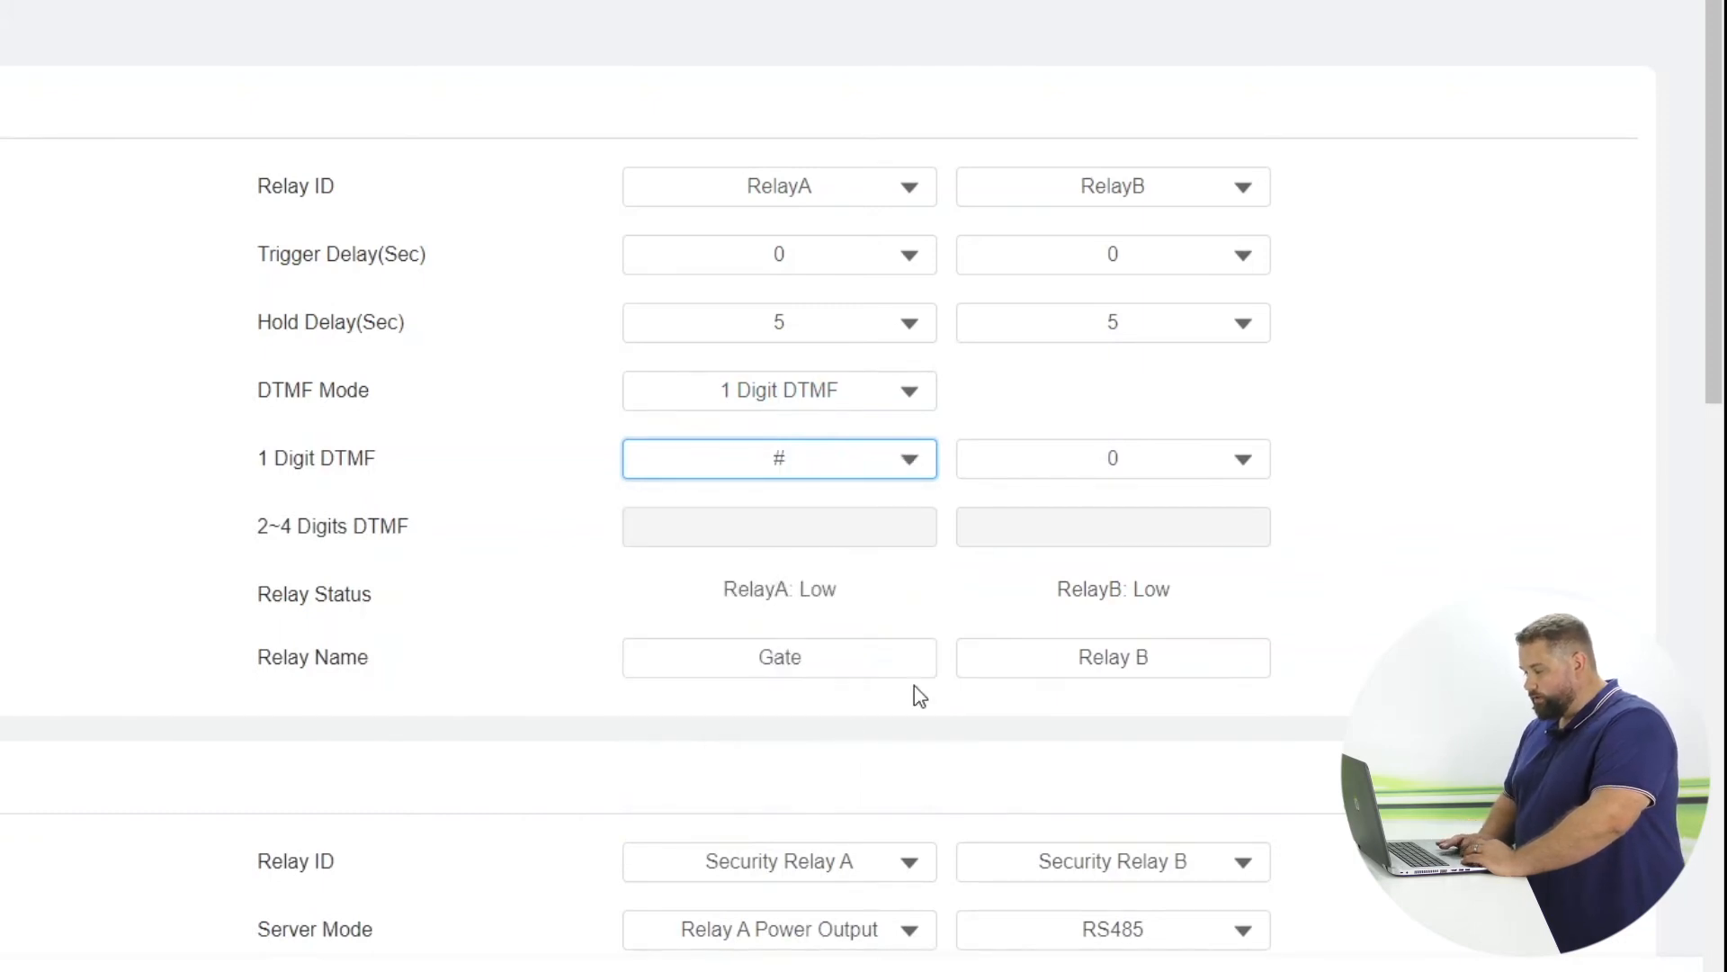